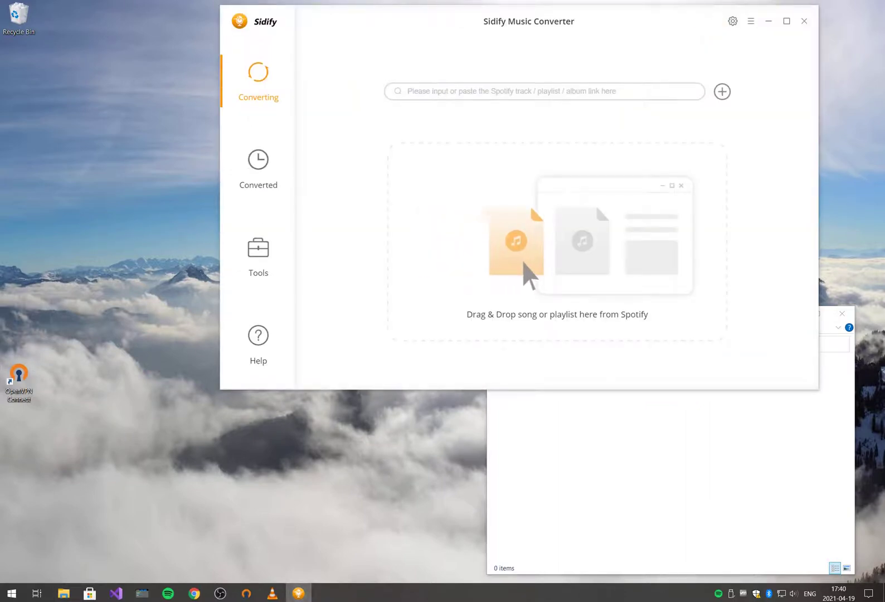
# - Move the Sidify converter window slightly down while Spotify installs and launches
pyautogui.moveTo(421, 16)
pyautogui.mouseDown()
pyautogui.moveTo(421, 27)
pyautogui.moveTo(422, 16)
pyautogui.mouseUp()
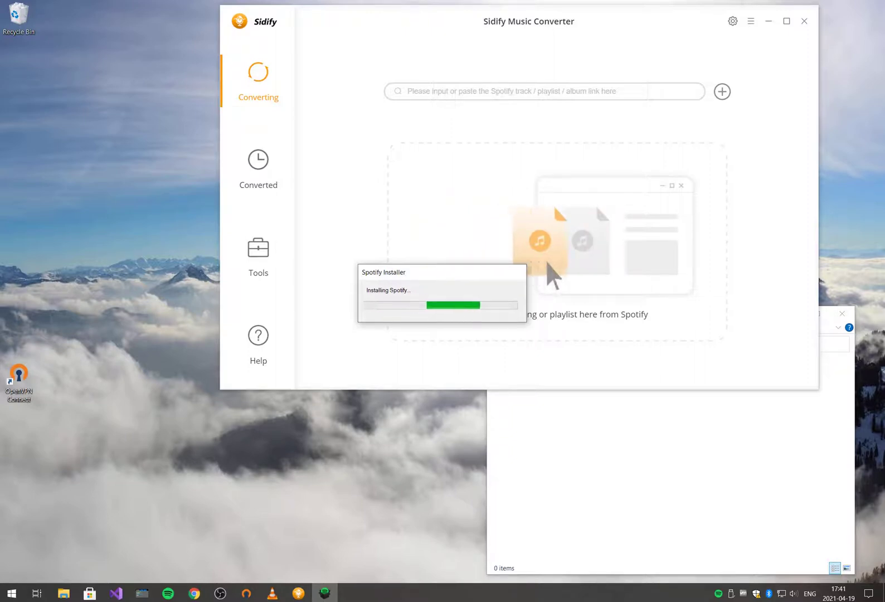
pyautogui.moveTo(401, 18); pyautogui.dragTo(399, 28)
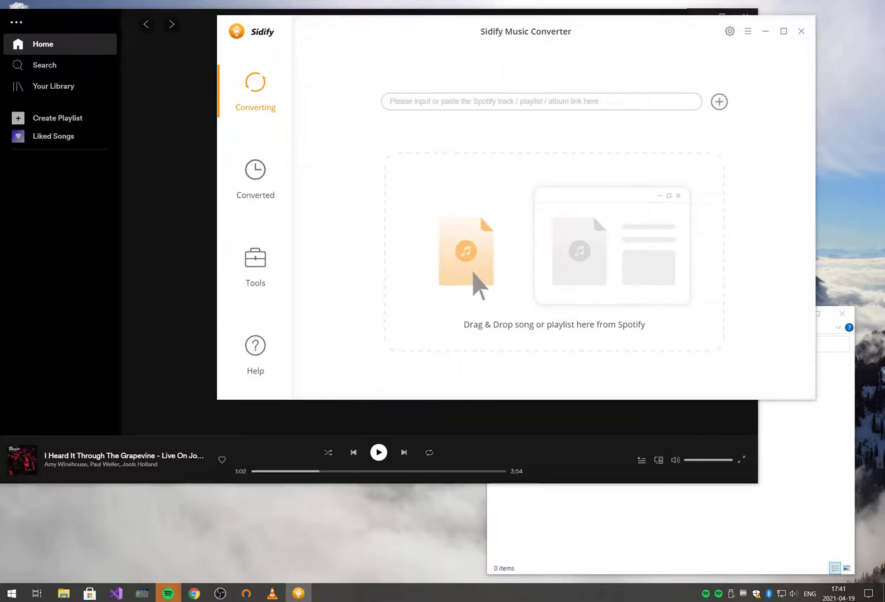
# - Paste the Spotify playlist link and submit it, loading 30 selected songs
pyautogui.write('https://open.spotify.com/playlist/37i9dQZEVXbipHKMEx1Xm7?si=7fxDzdJlRkiH2L5LyfvQcA')
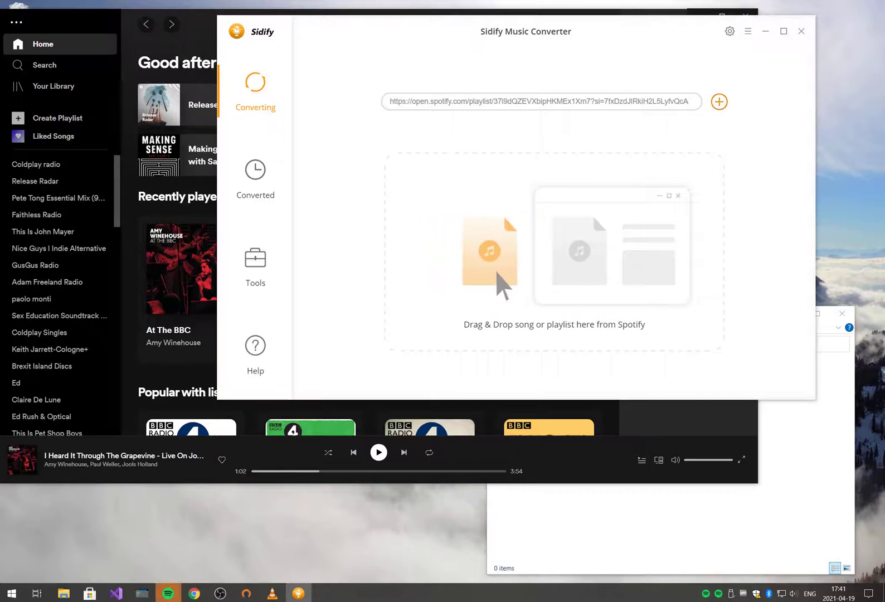
pyautogui.press('Return')
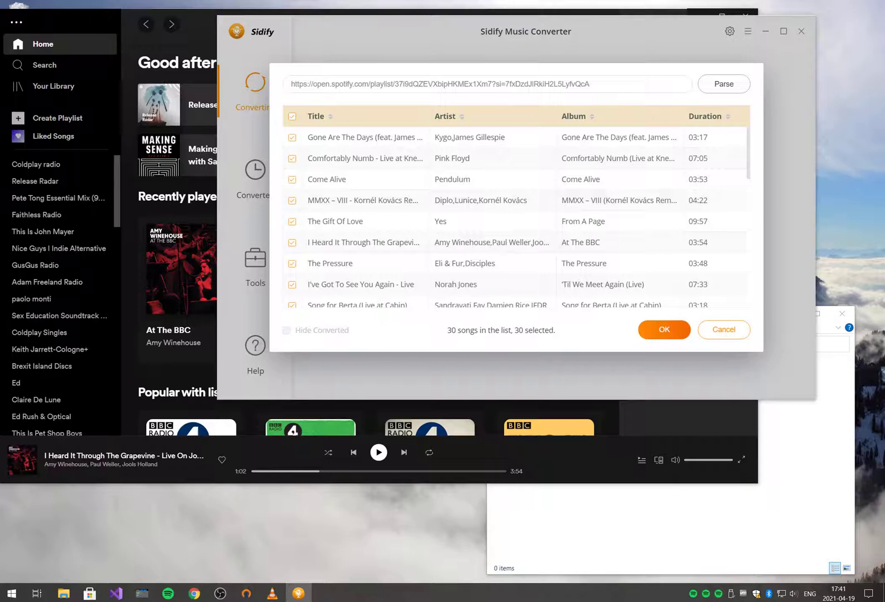
# - Add all 30 selected songs and check settings show MP3 at 320kbps to C:\output
pyautogui.click(663, 329)
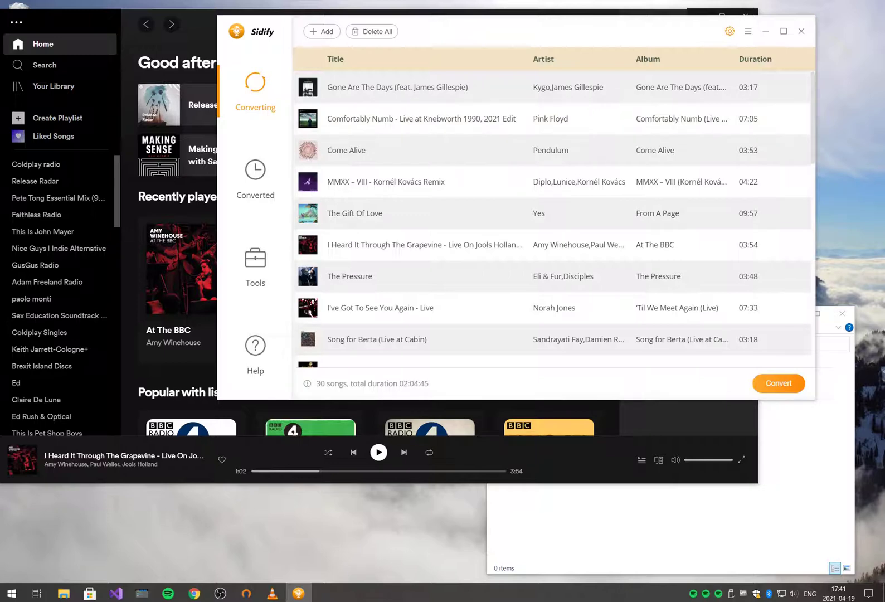
pyautogui.click(729, 30)
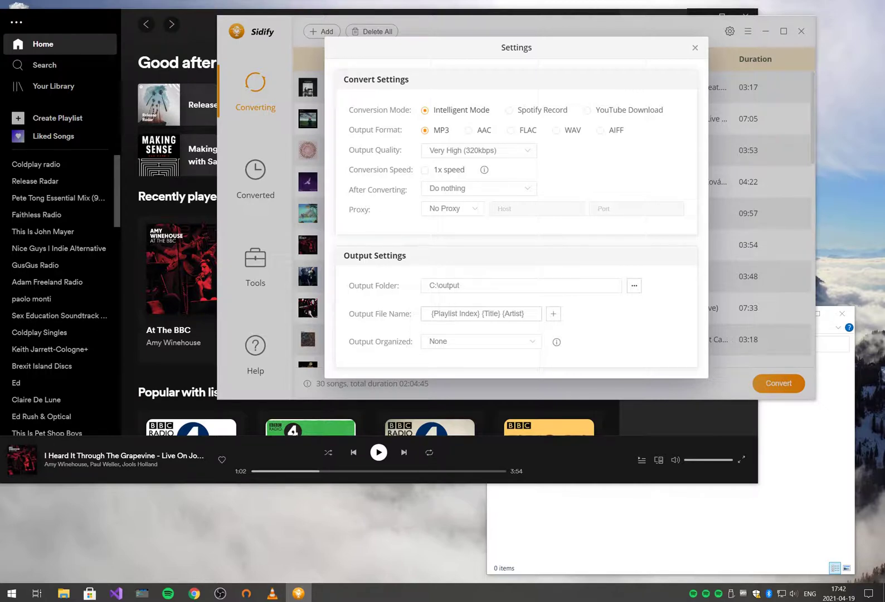
# - Review output file name fields and folder-organizing options, then close Settings unchanged
pyautogui.click(553, 314)
pyautogui.click(438, 341)
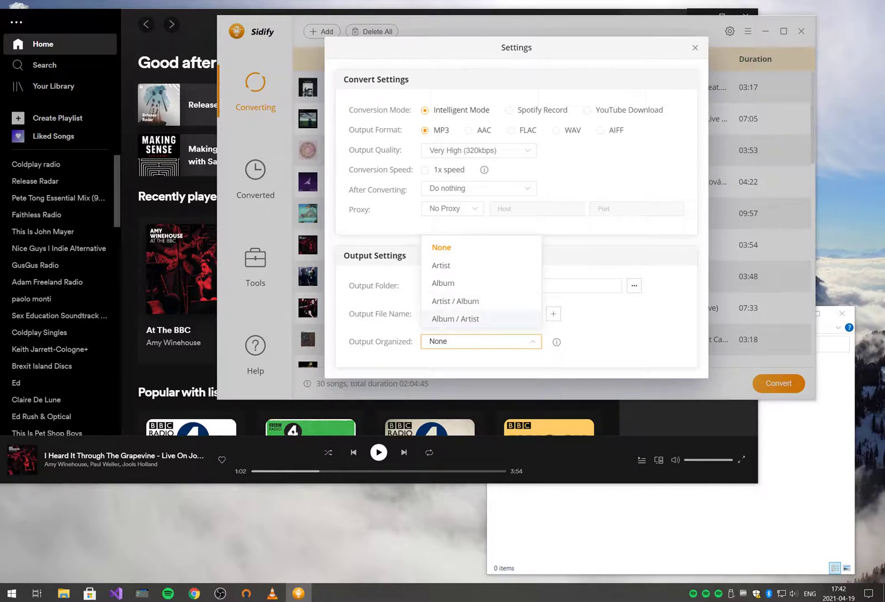
pyautogui.press('Escape')
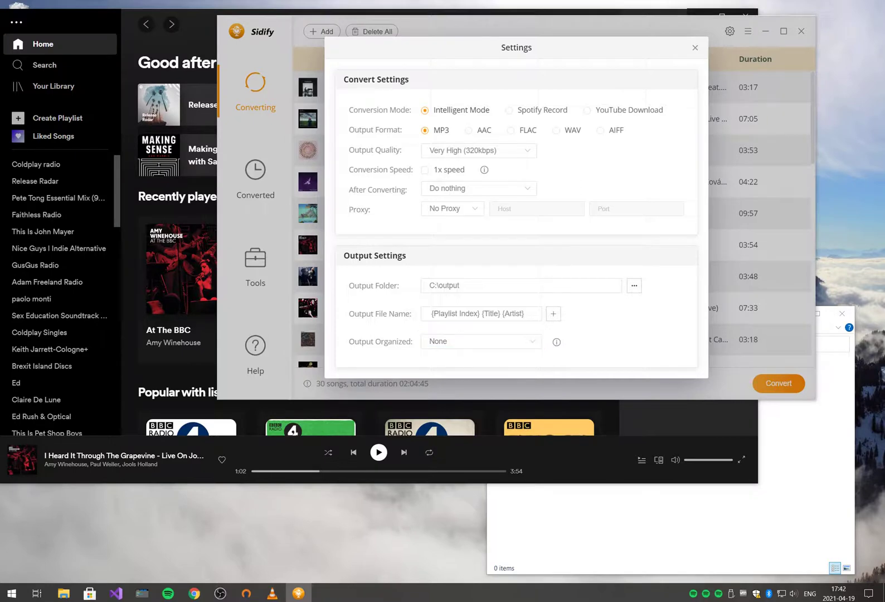
pyautogui.press('Escape')
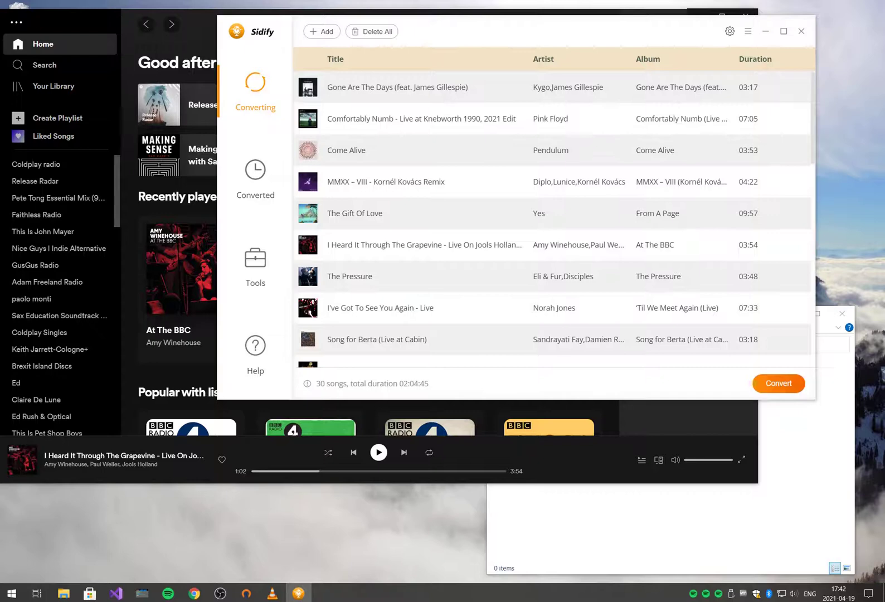
# - Start converting all 30 songs, beginning with 'Gone Are The Days'
pyautogui.click(778, 382)
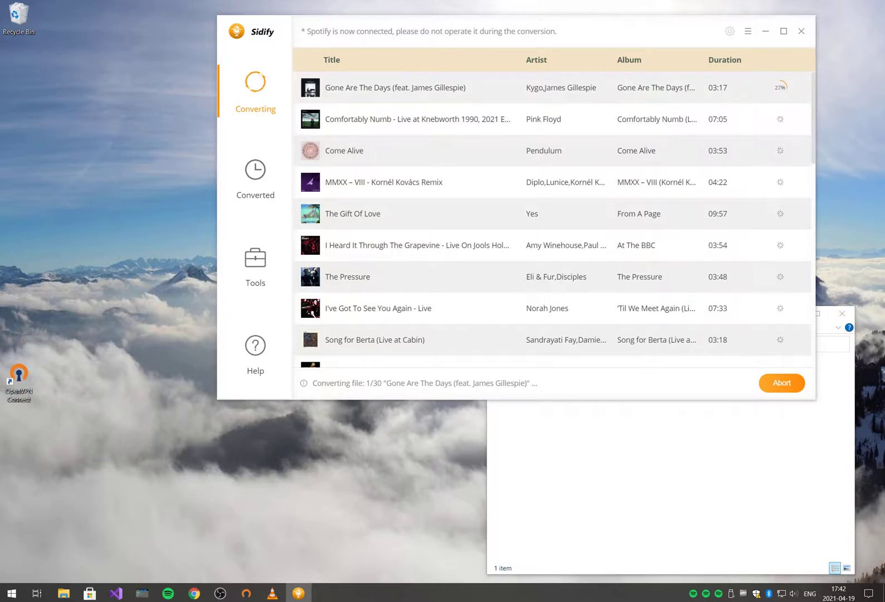
# - Open the Release Radar folder in C:\output to view the first converted track
pyautogui.hotkey('alt', 'Tab')
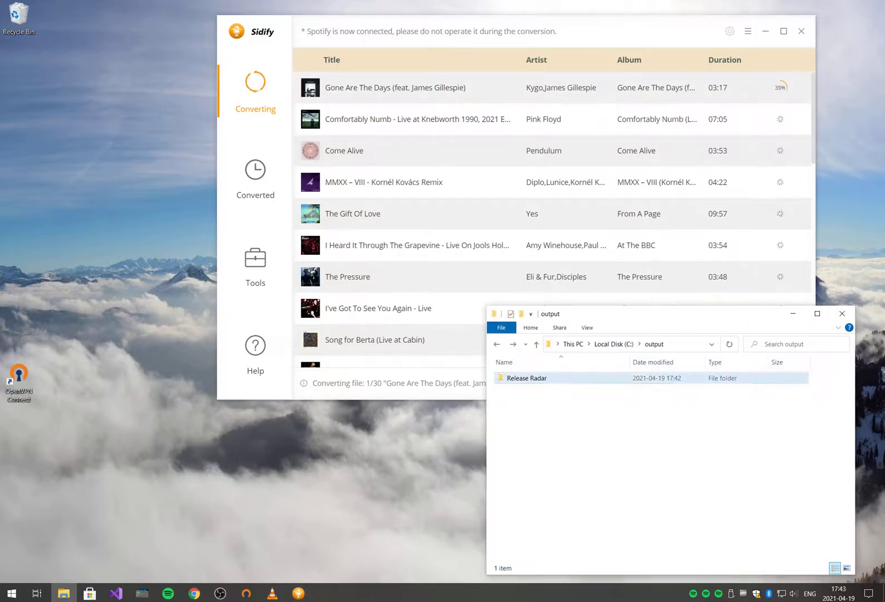
pyautogui.press('Return')
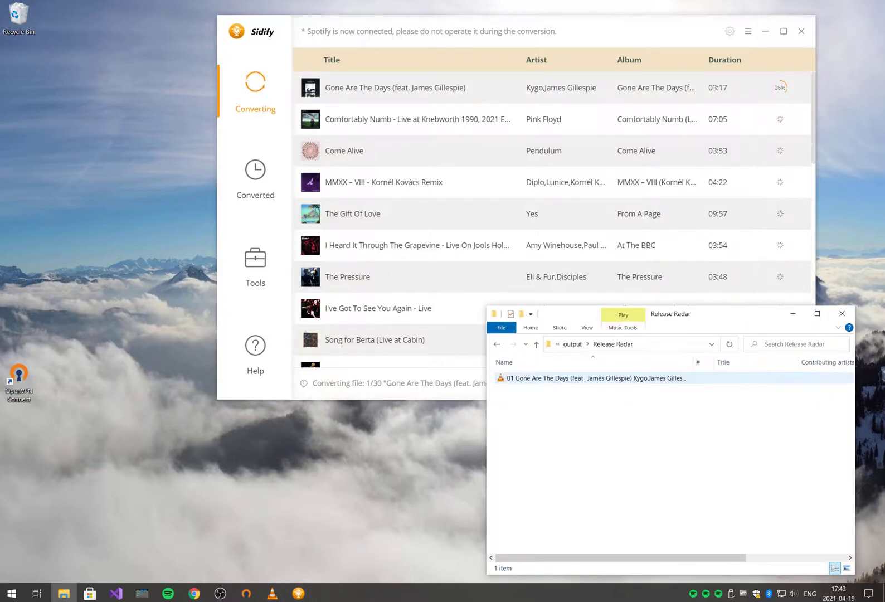